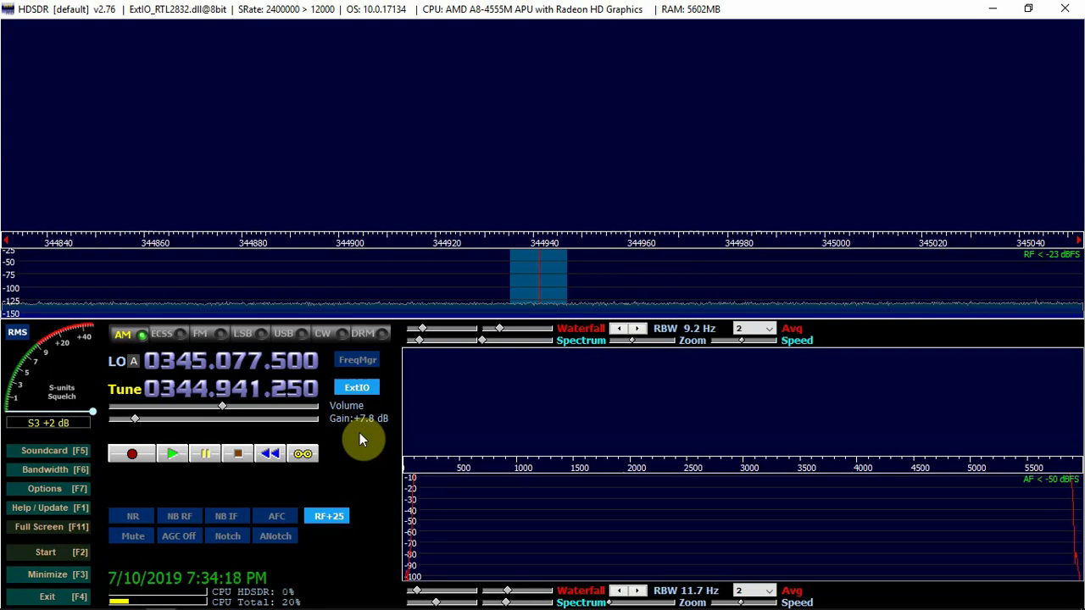
Step: Start RTL-SDR reception at 344.941 MHz and raise the audio volume slider
left_click(66, 553)
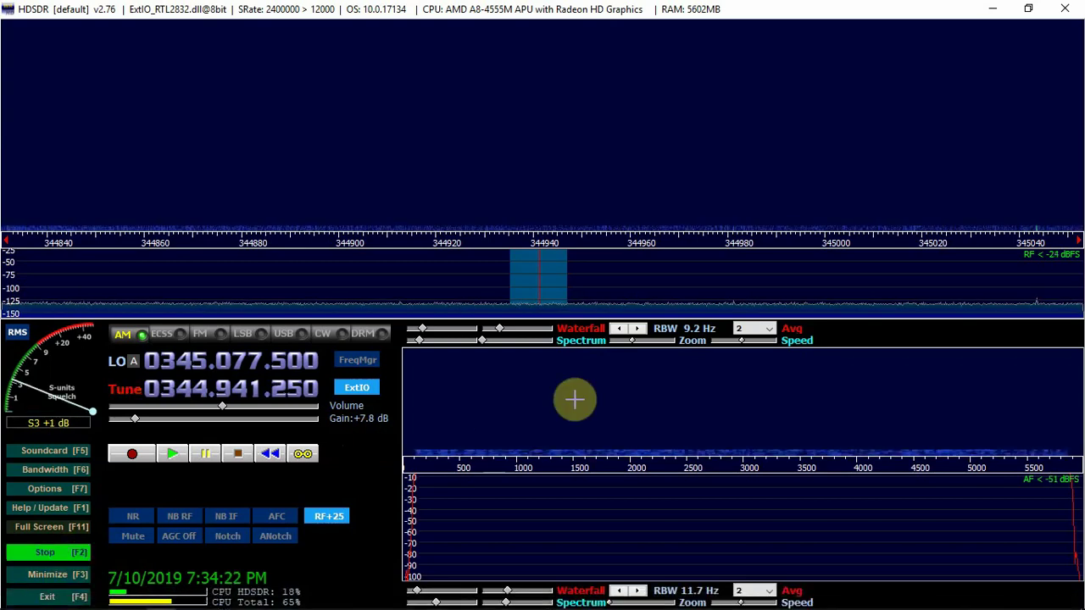
left_click_drag(241, 419, 204, 420)
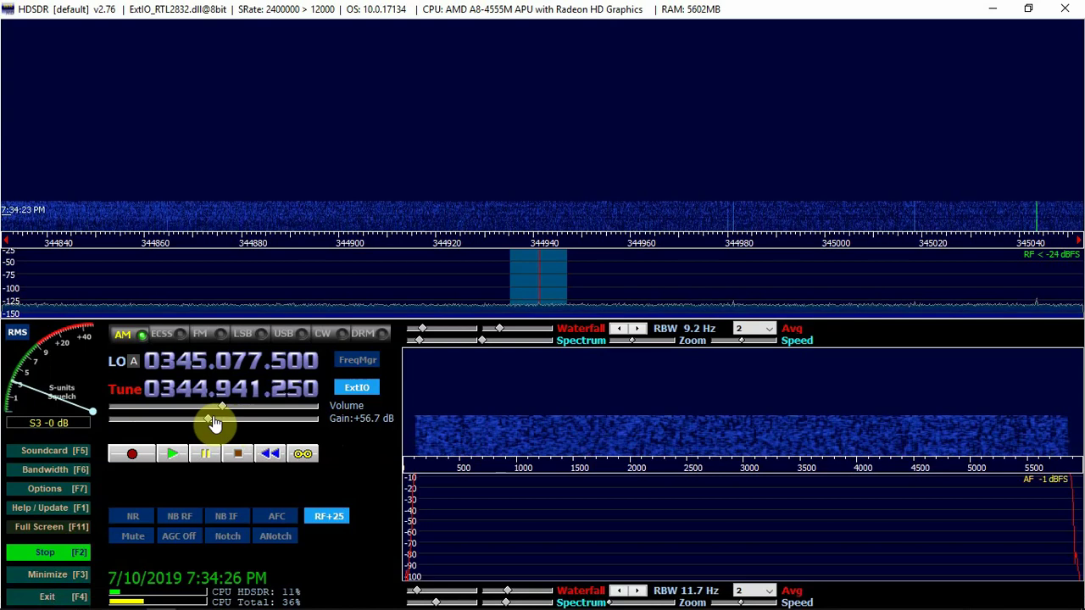
scroll(215, 423, "down", 5)
scroll(214, 423, "down", 1)
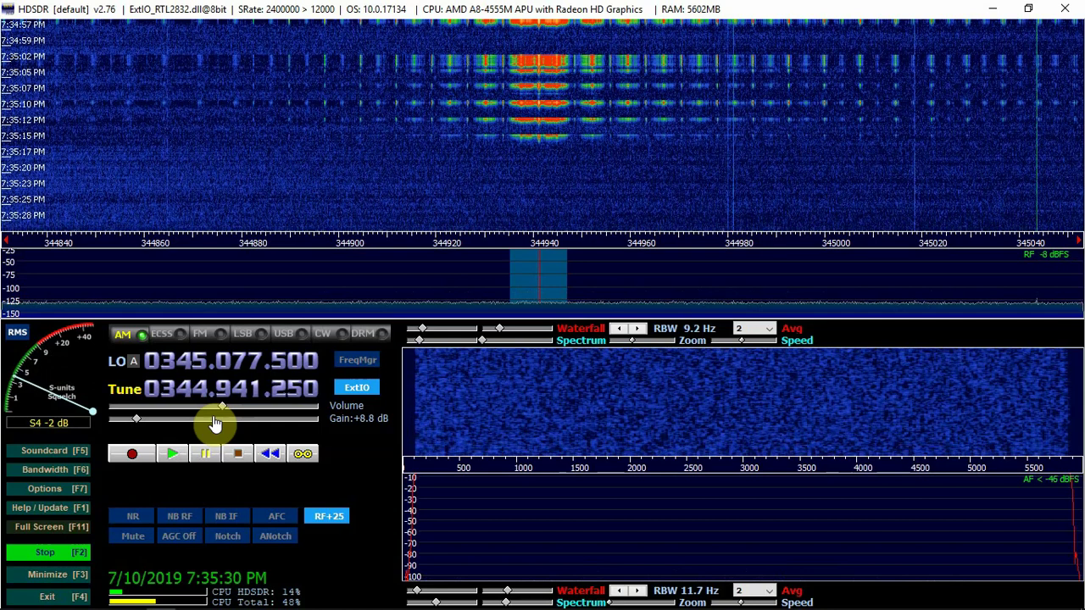
left_click(357, 386)
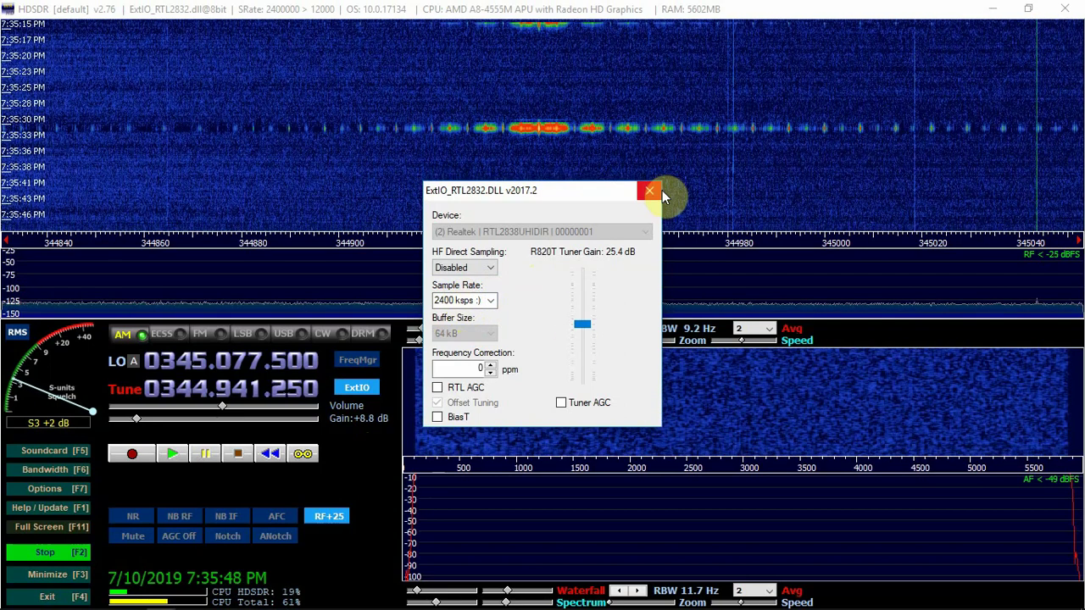
left_click(661, 192)
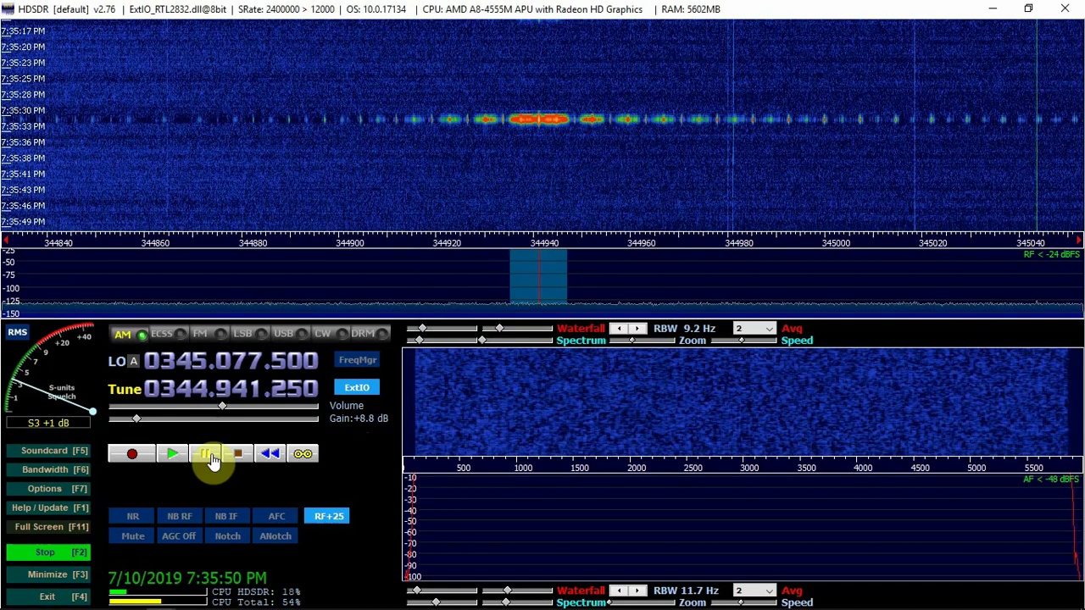